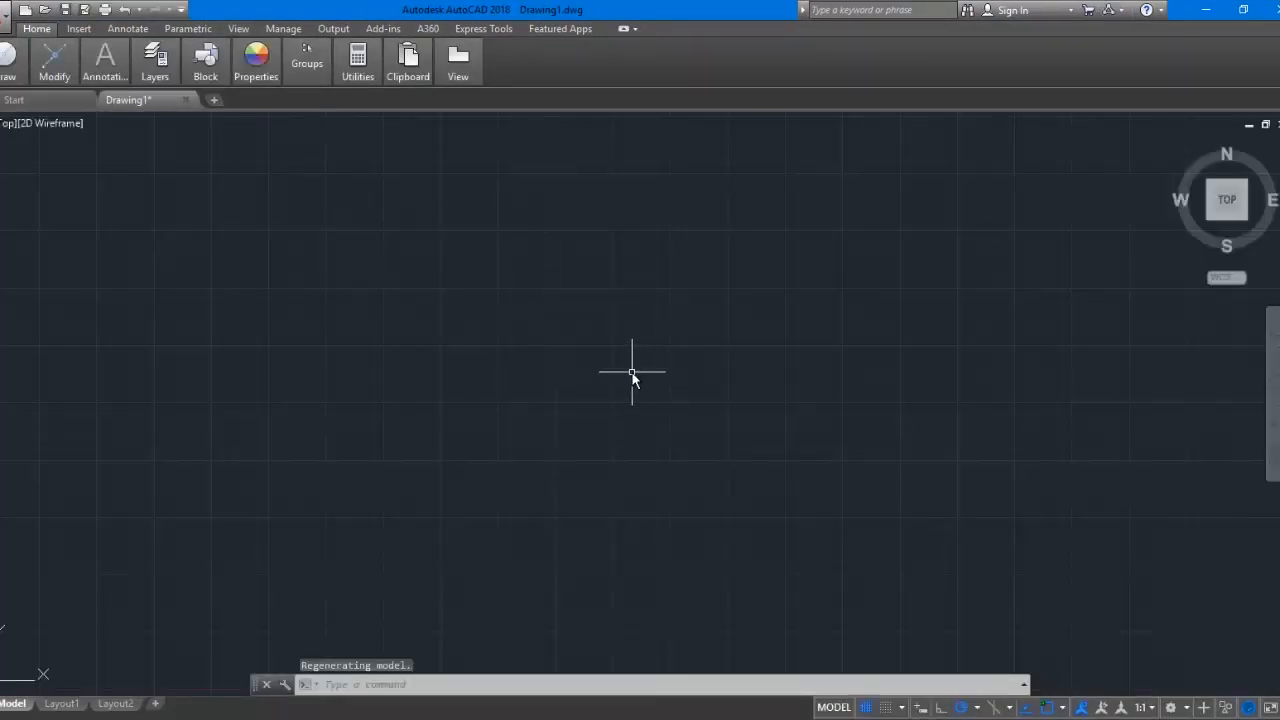
pyautogui.scroll(-2, 564, 352)
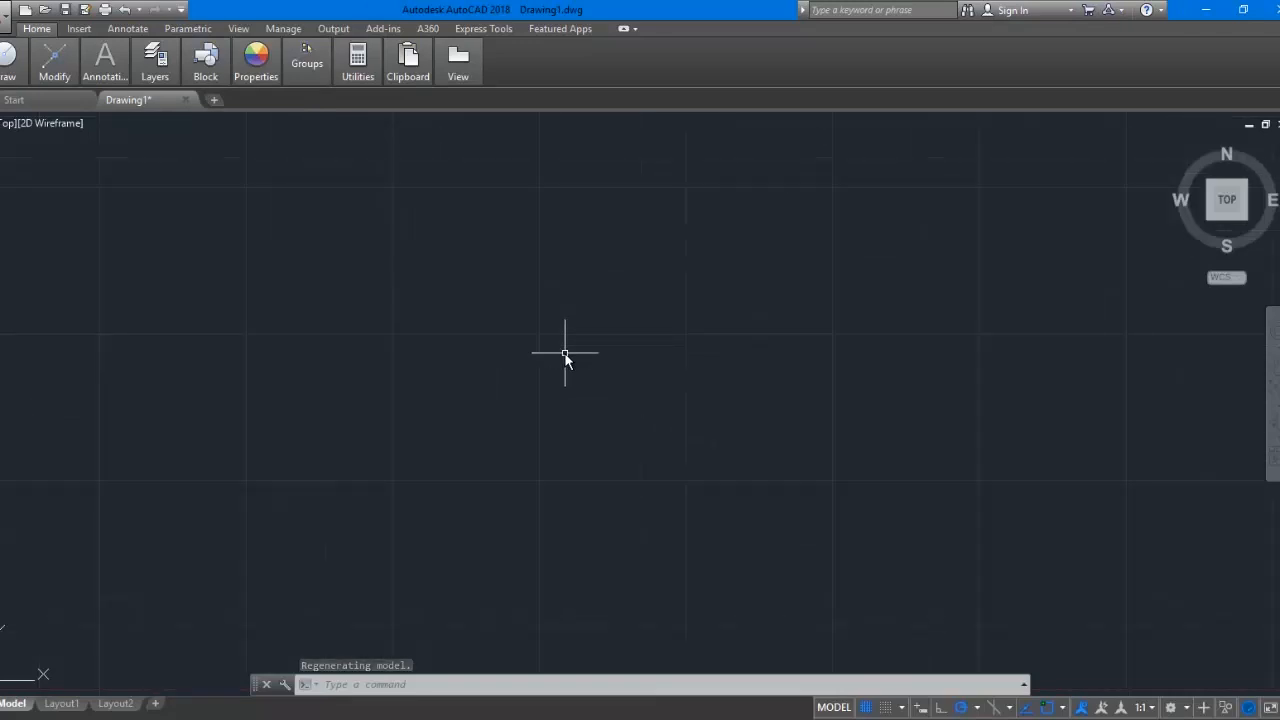
pyautogui.scroll(-2, 575, 354)
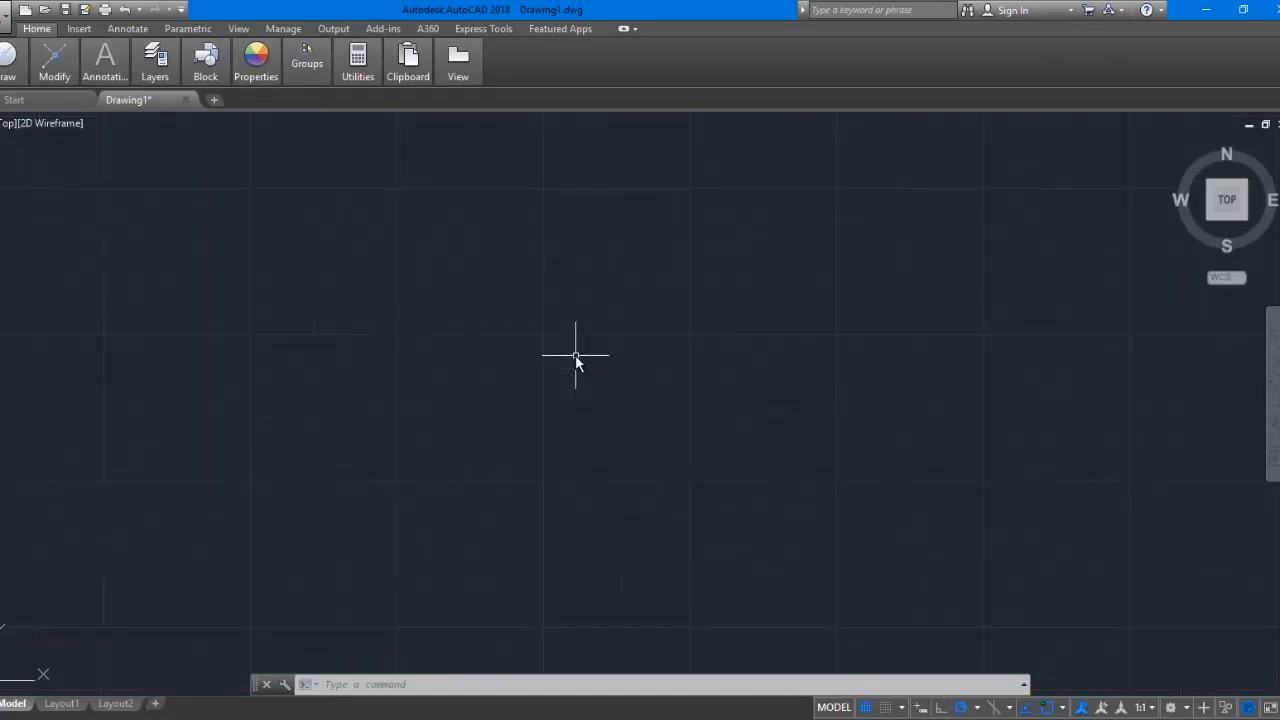
# Run PREFERENCES from the command line to bring up the Options dialog.
pyautogui.click(451, 682)
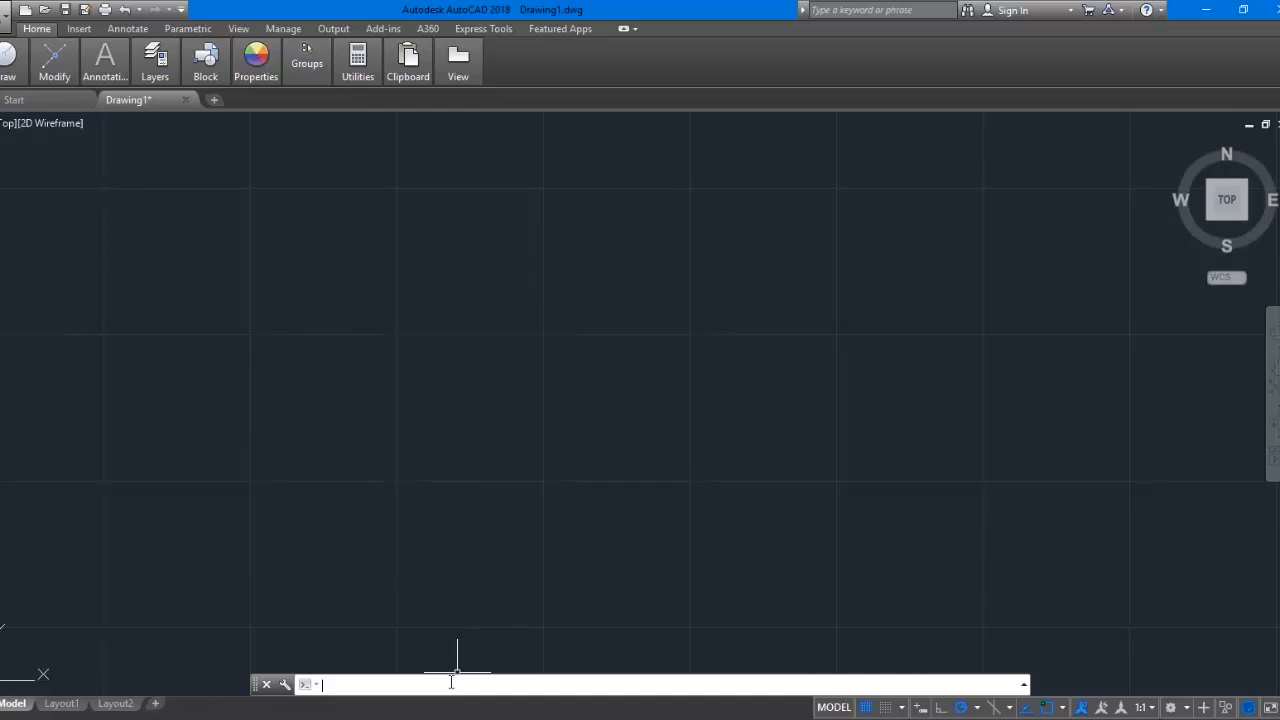
pyautogui.write('PREFERENCES')
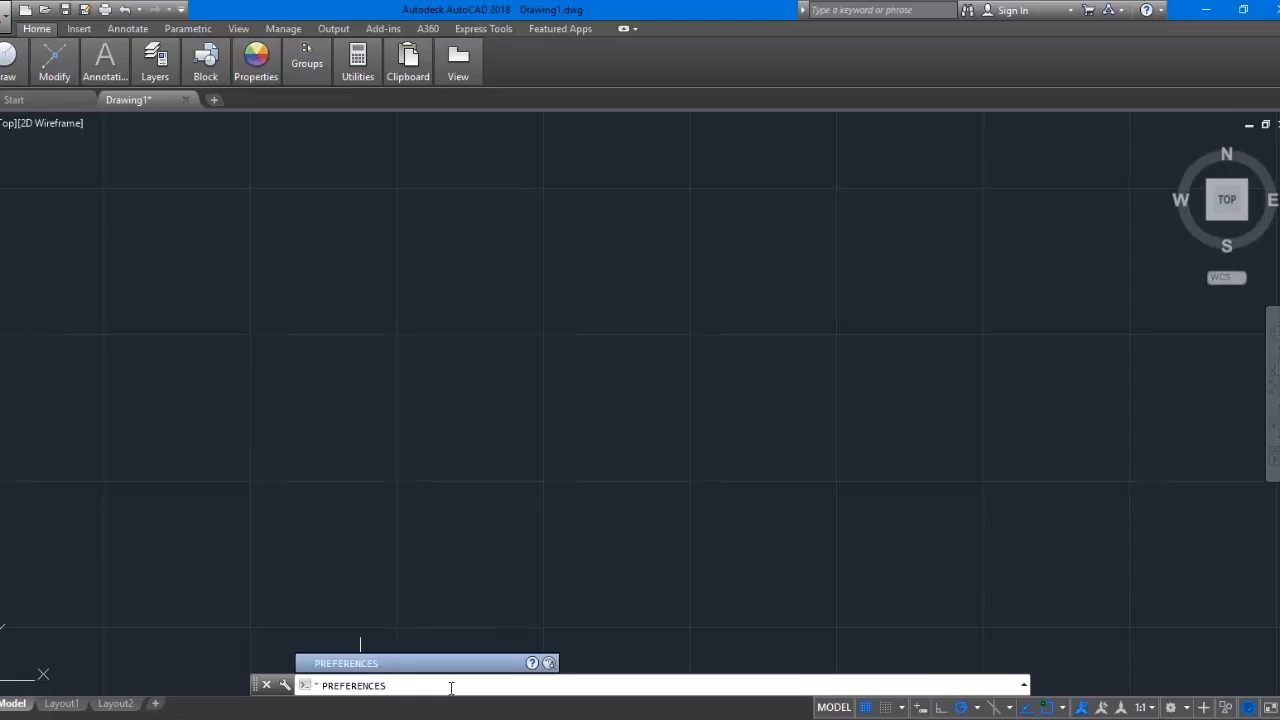
pyautogui.press('Return')
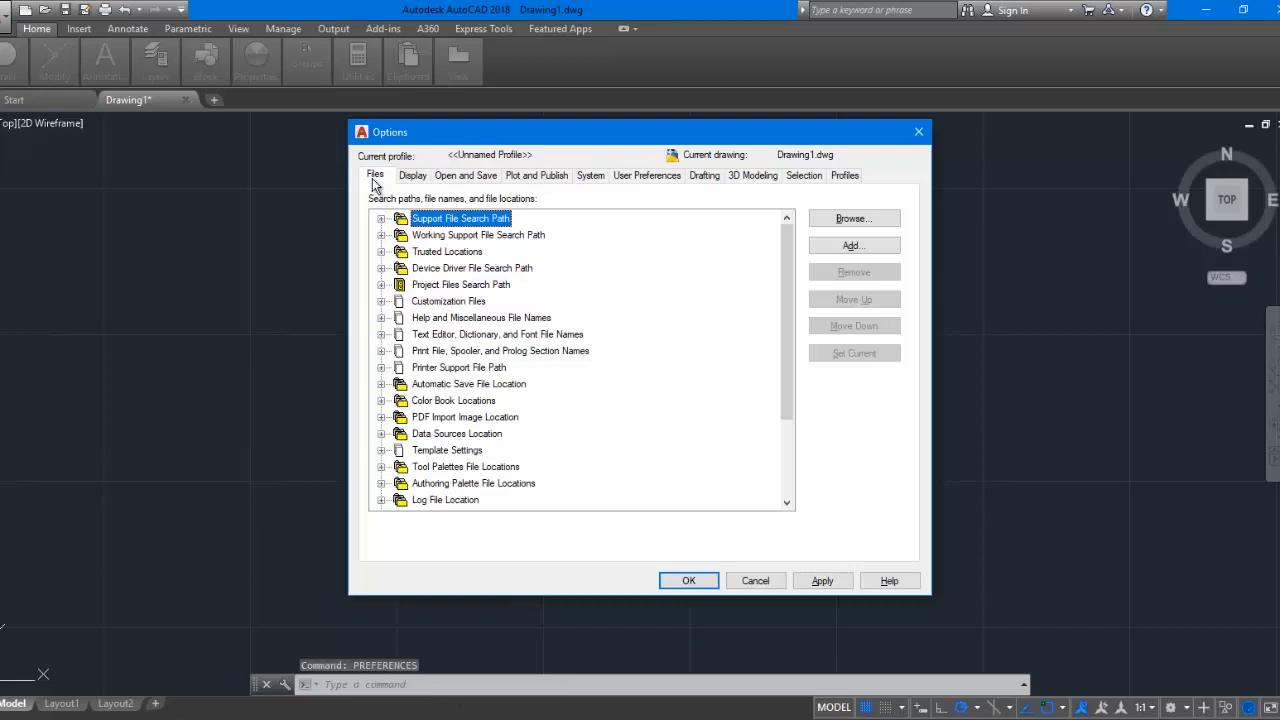
# Browse the Display, Open and Save and 3D Modeling settings, then land on Drafting.
pyautogui.click(413, 176)
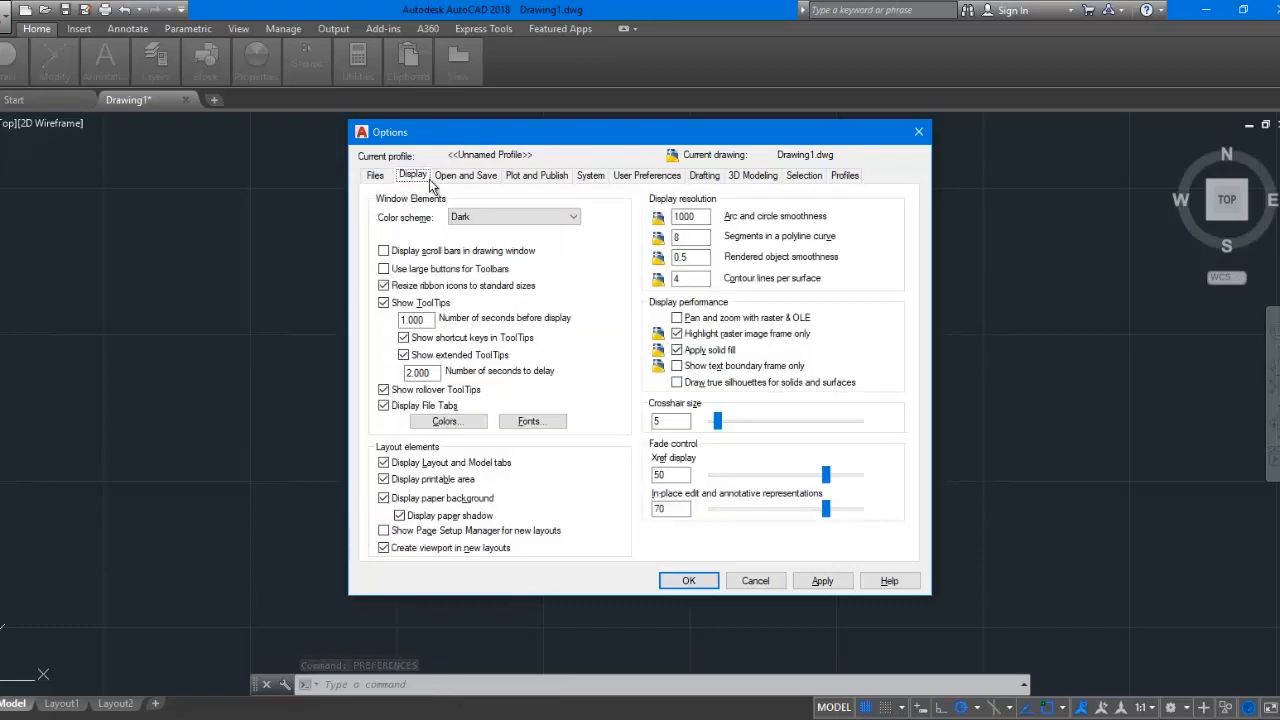
pyautogui.click(458, 176)
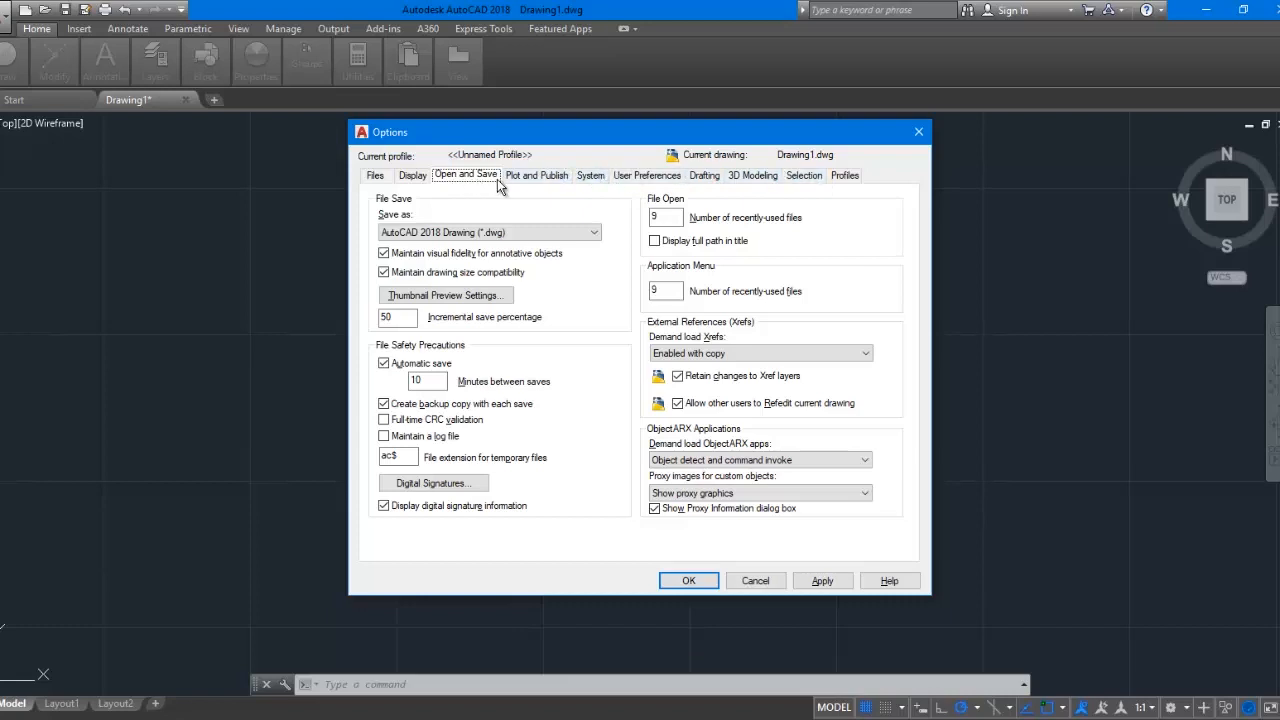
pyautogui.click(737, 178)
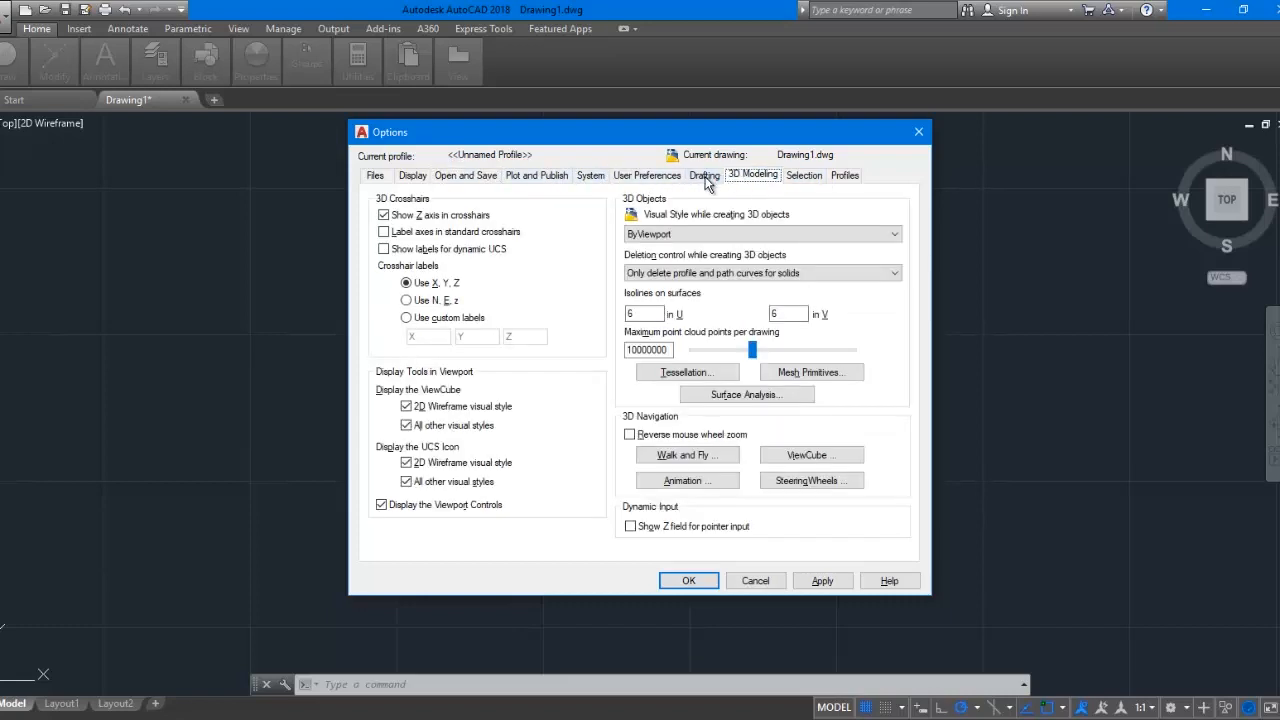
pyautogui.click(706, 178)
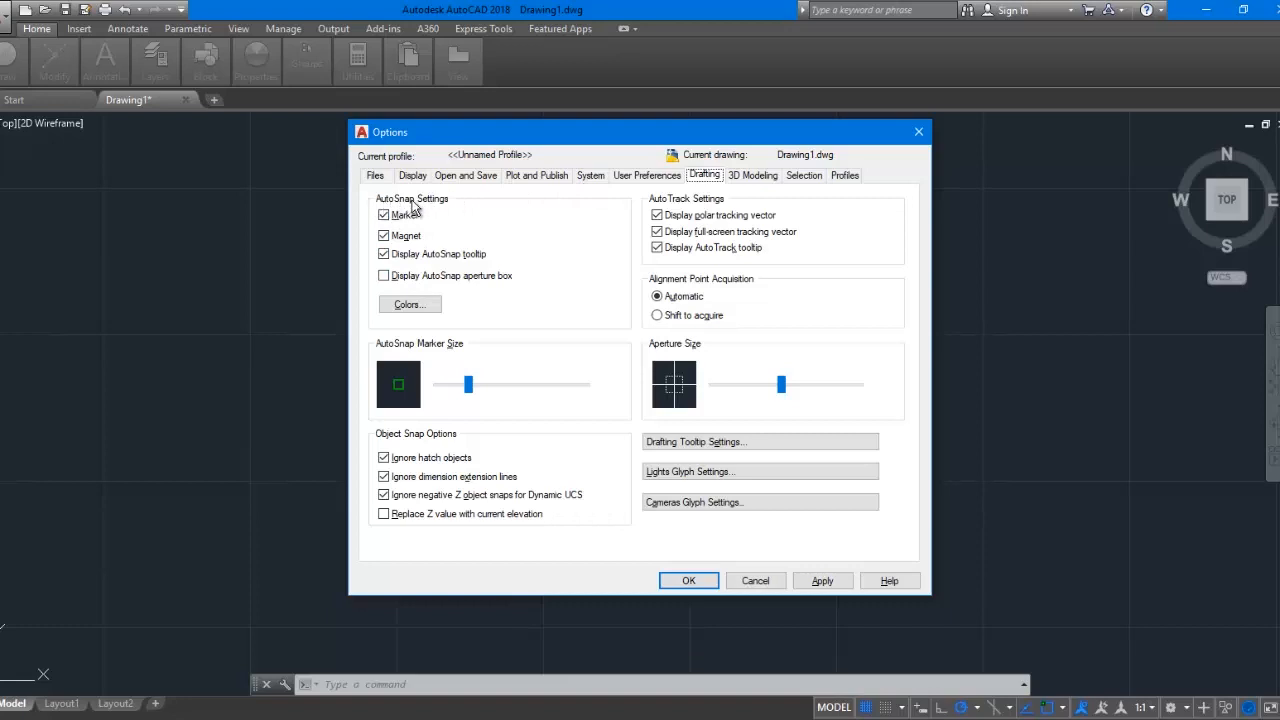
# In Drawing Window Colors, review the 2D model space grid major and minor line colours.
pyautogui.click(401, 308)
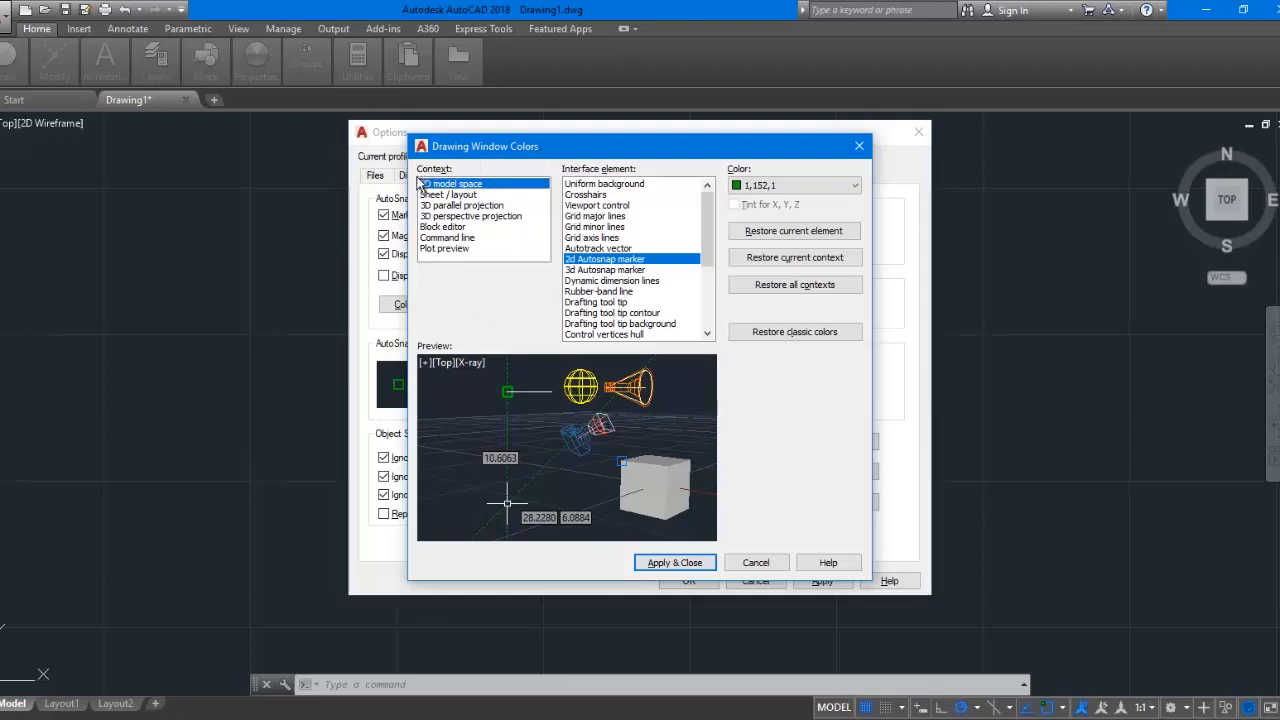
pyautogui.click(466, 206)
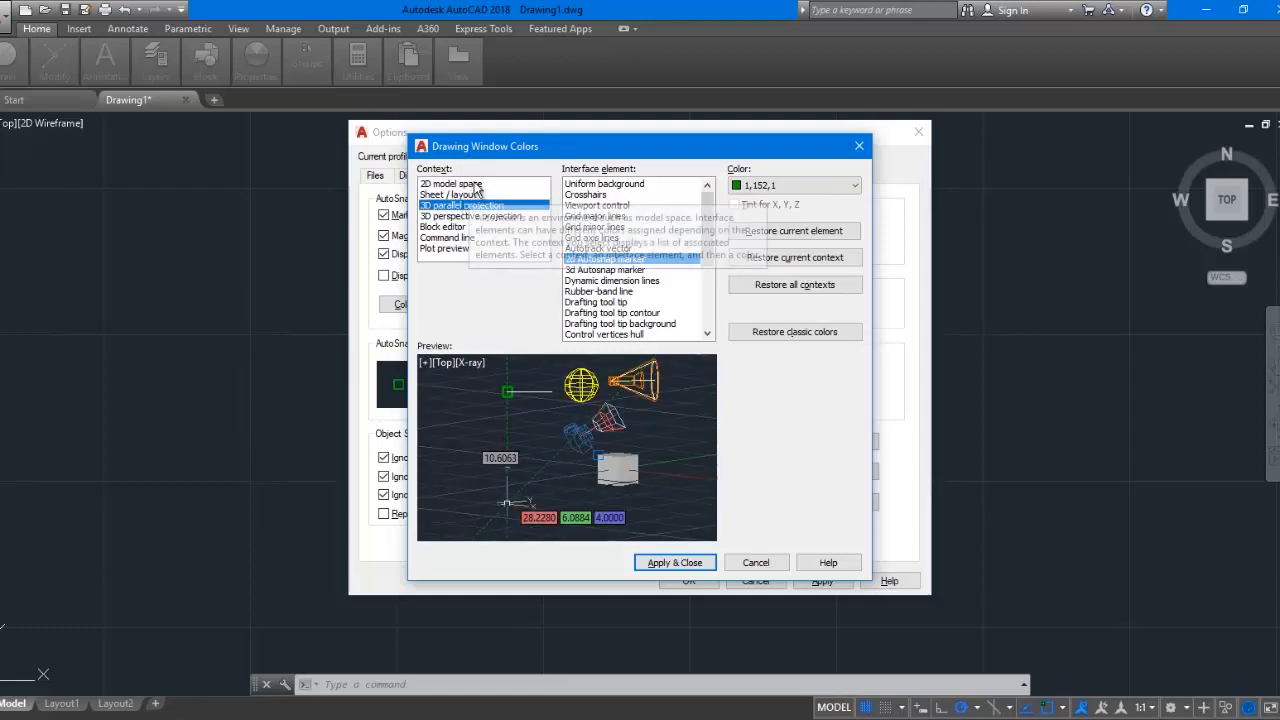
pyautogui.click(476, 187)
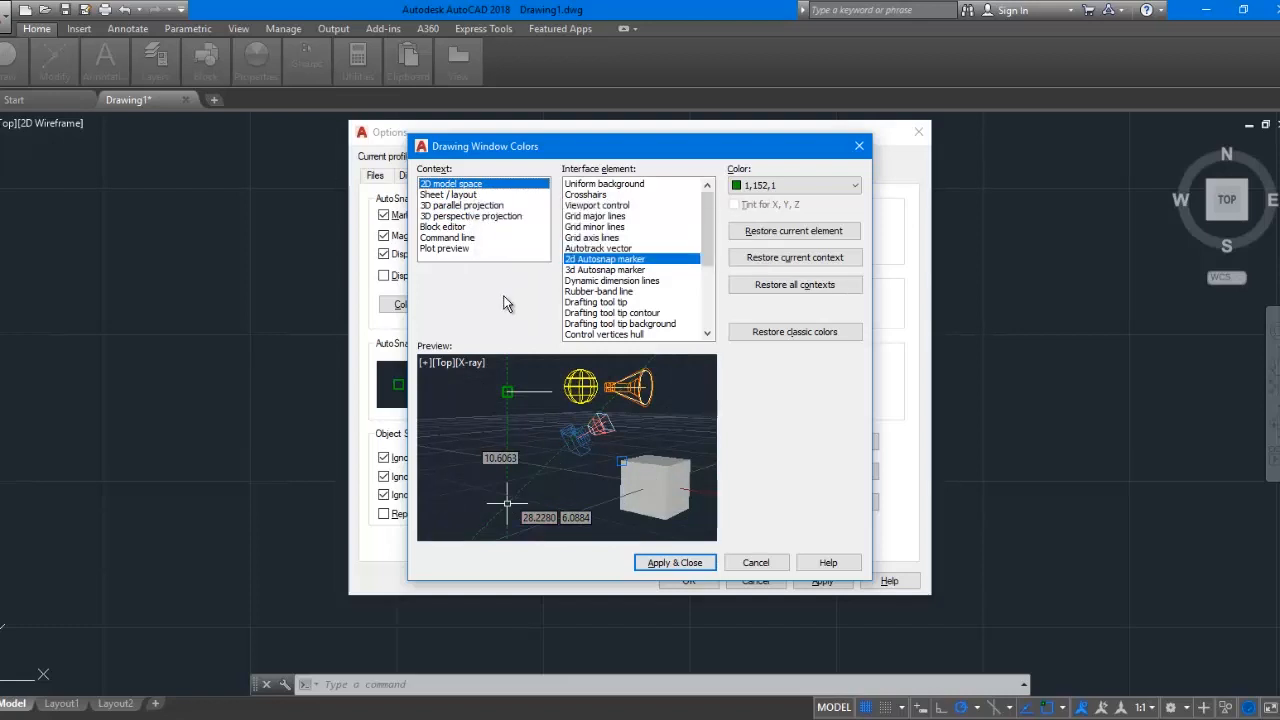
pyautogui.click(607, 217)
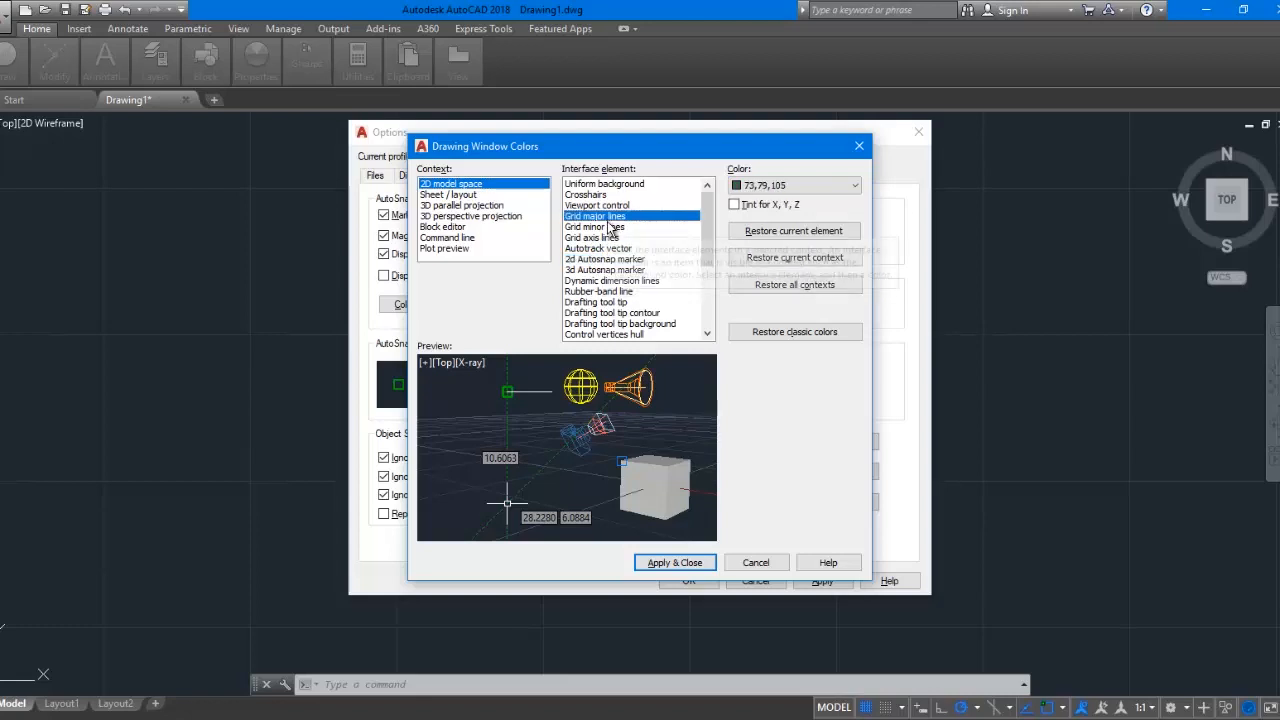
pyautogui.click(609, 229)
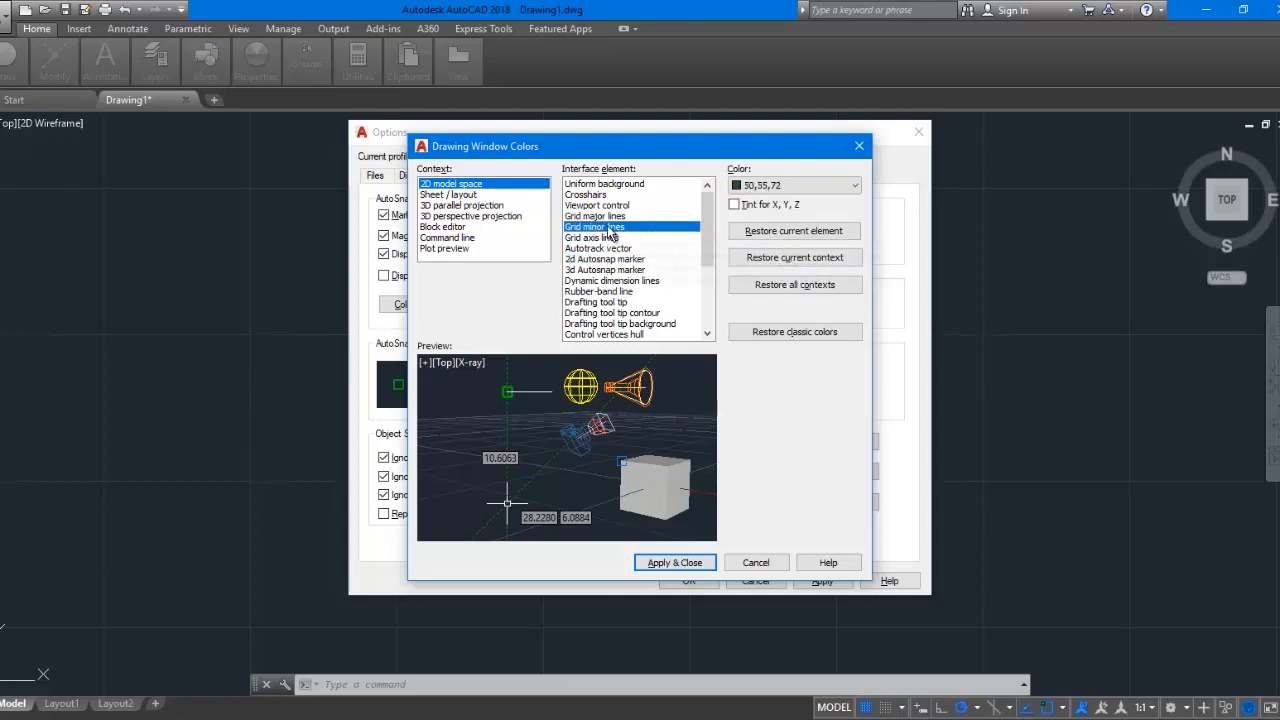
# Set the 2D model space grid major lines to Yellow and apply the change.
pyautogui.click(659, 217)
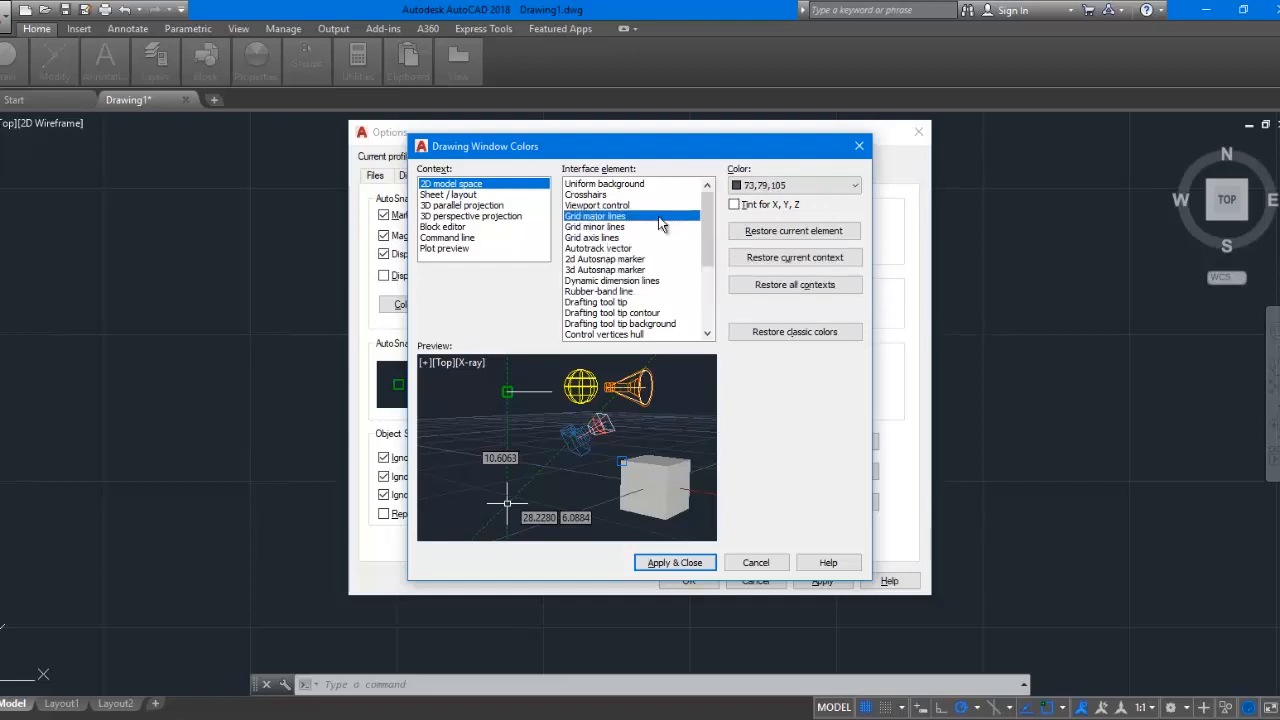
pyautogui.click(774, 187)
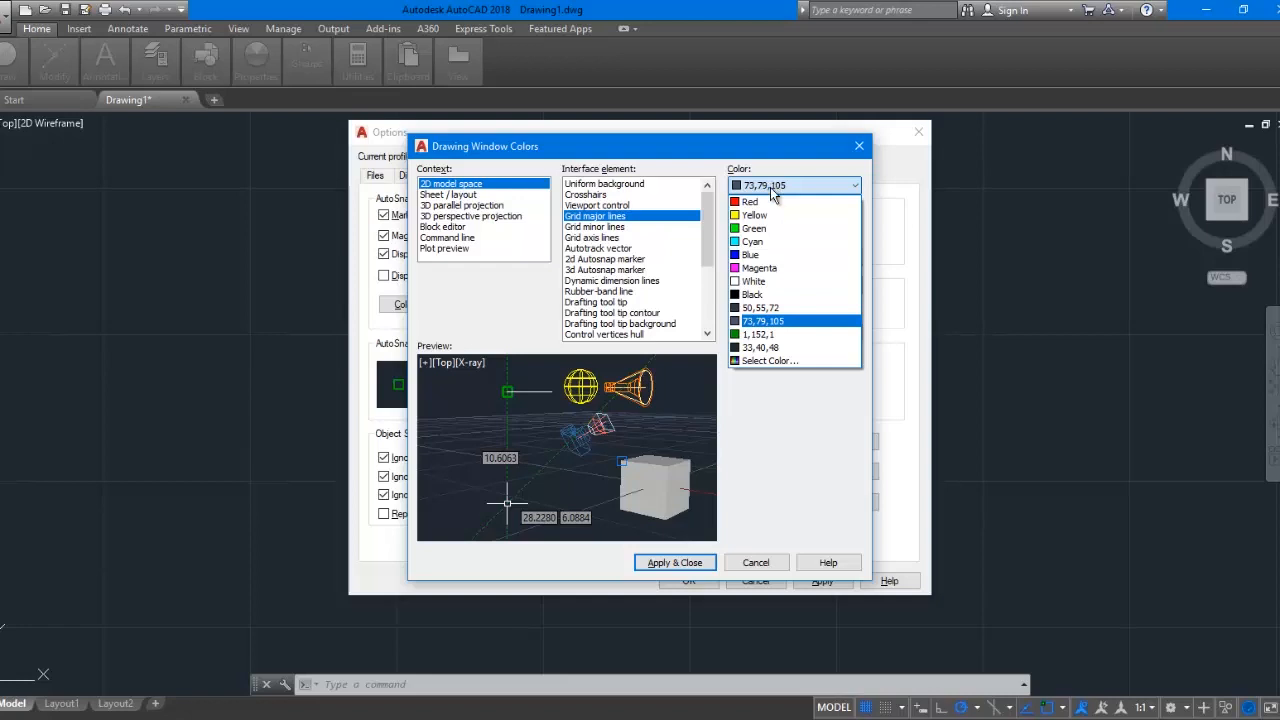
pyautogui.click(763, 215)
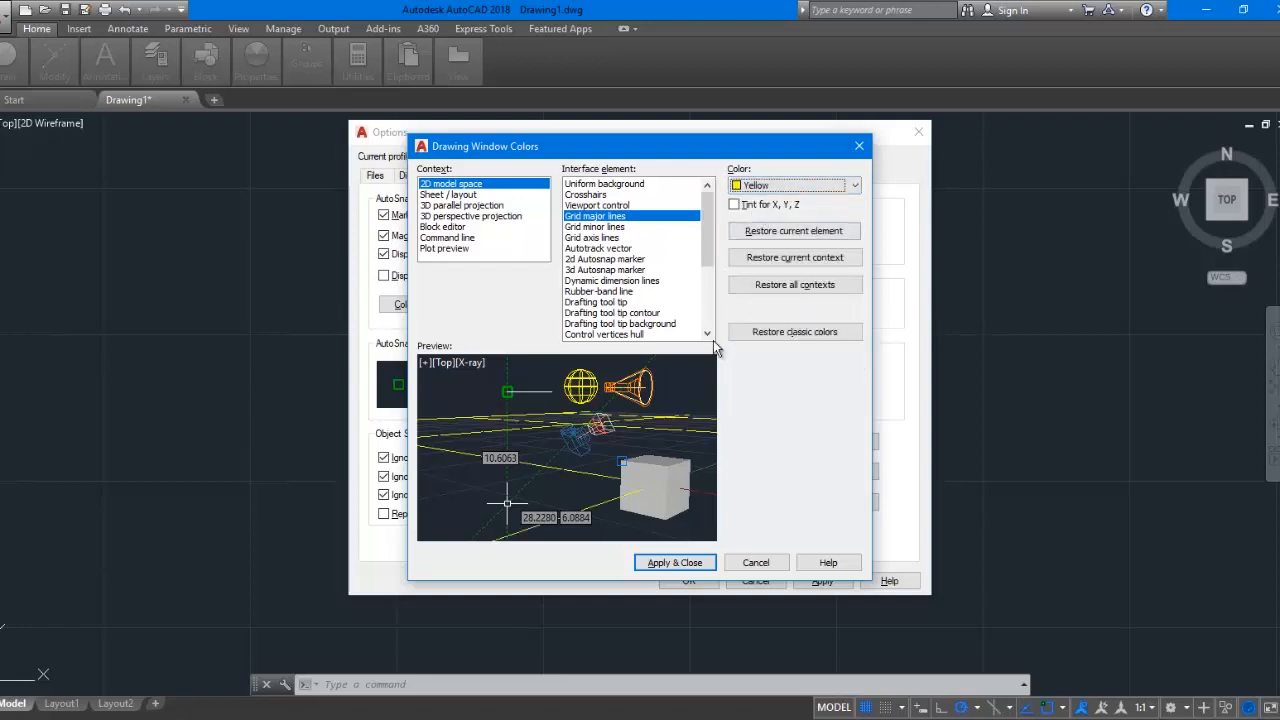
pyautogui.click(674, 561)
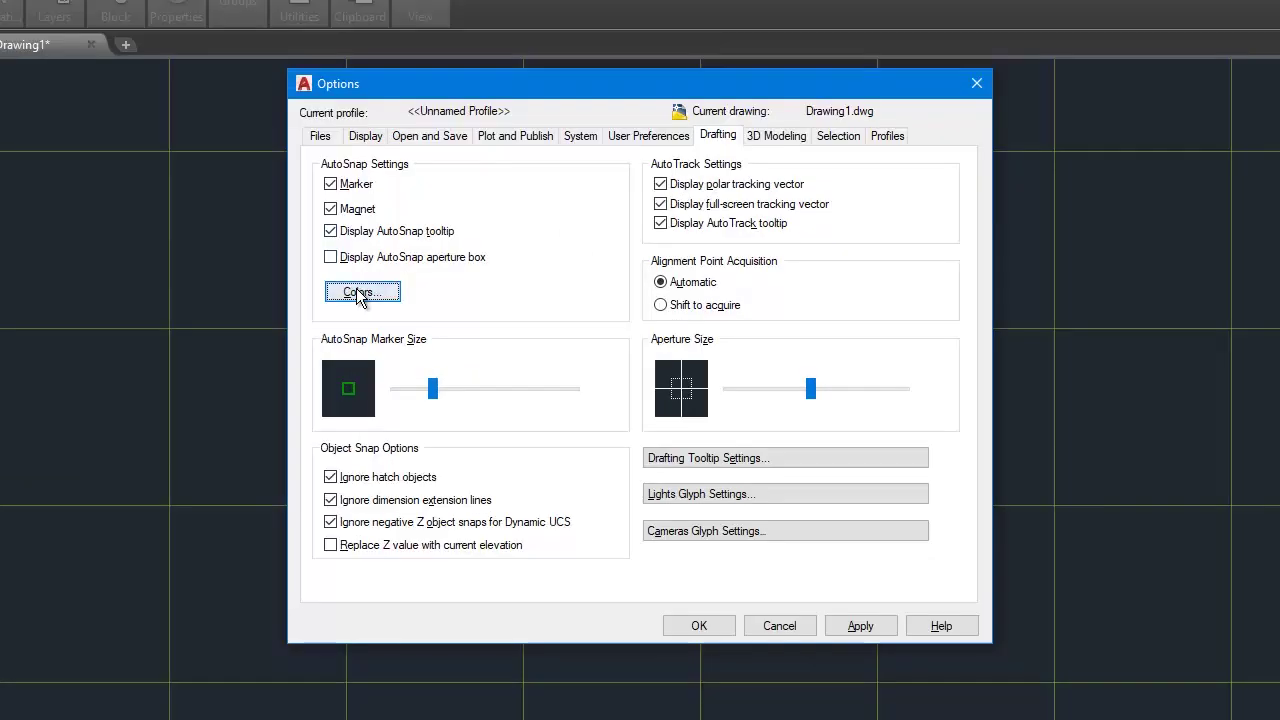
# Set the 2D model space grid minor lines to White and apply the change.
pyautogui.click(410, 304)
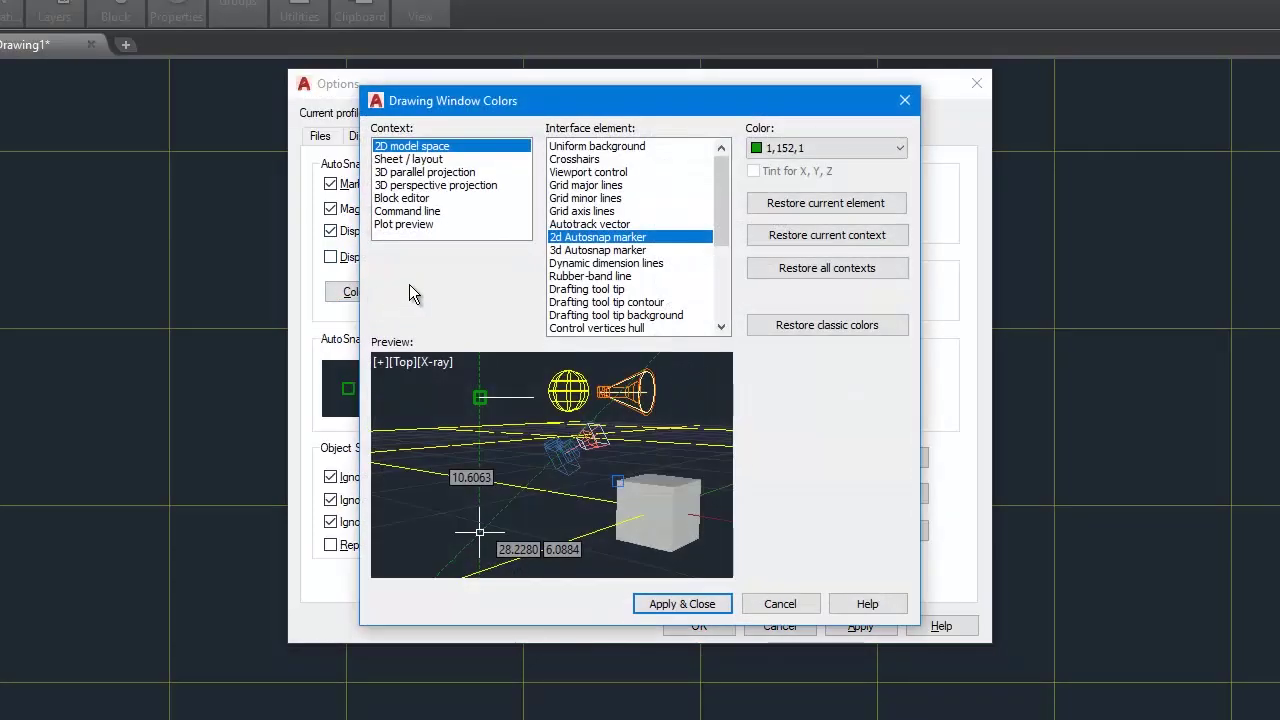
pyautogui.click(600, 198)
pyautogui.click(800, 148)
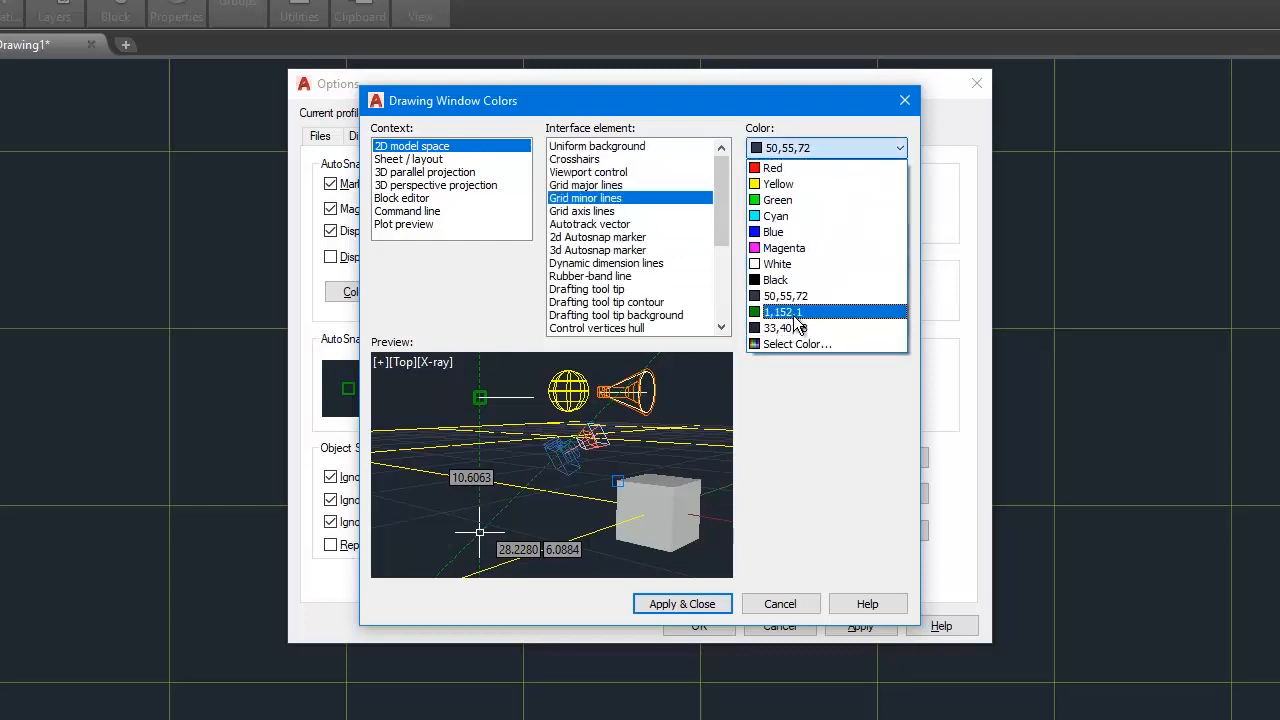
pyautogui.click(816, 264)
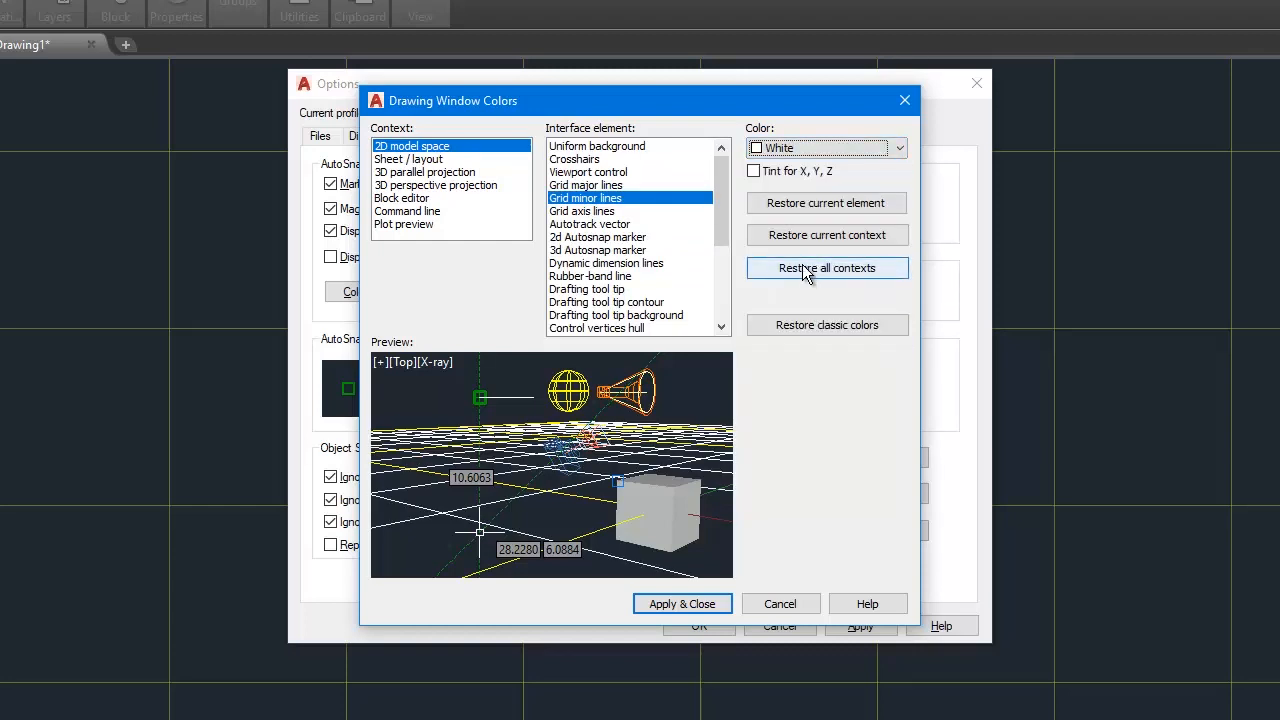
pyautogui.click(677, 604)
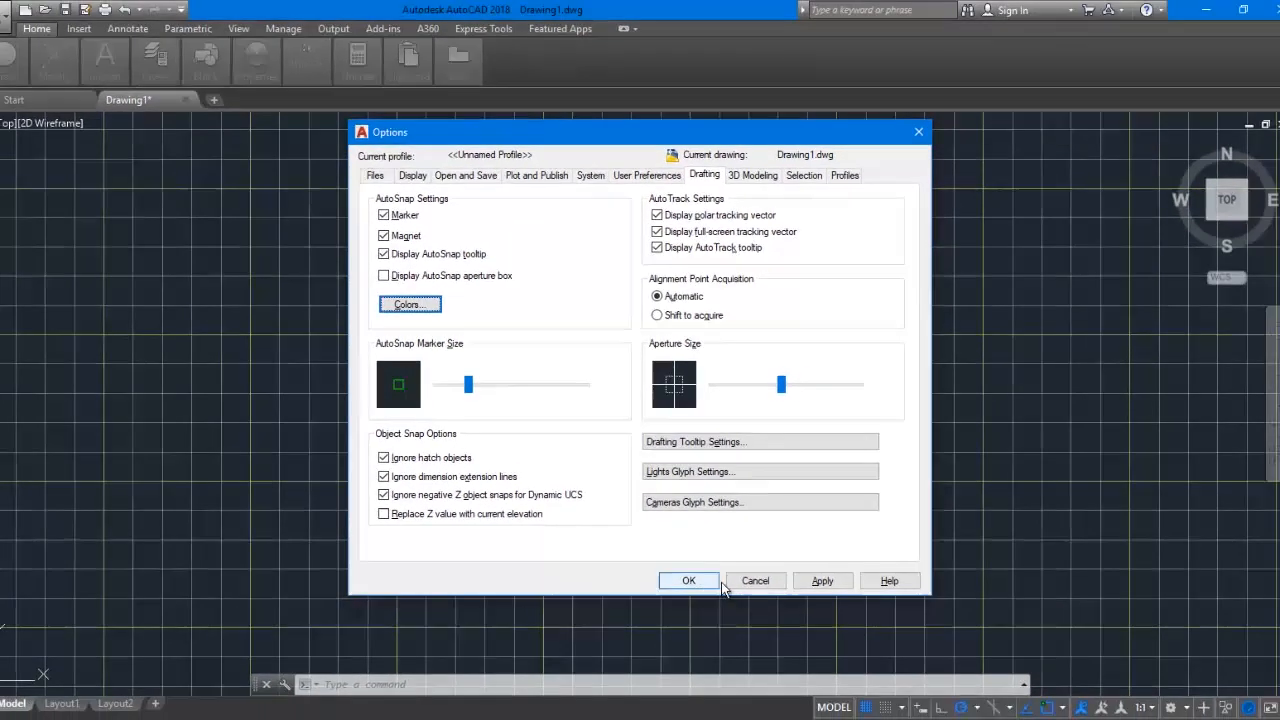
# Apply and confirm the options, returning to the drawing with the yellow-and-white grid.
pyautogui.click(822, 581)
pyautogui.click(689, 581)
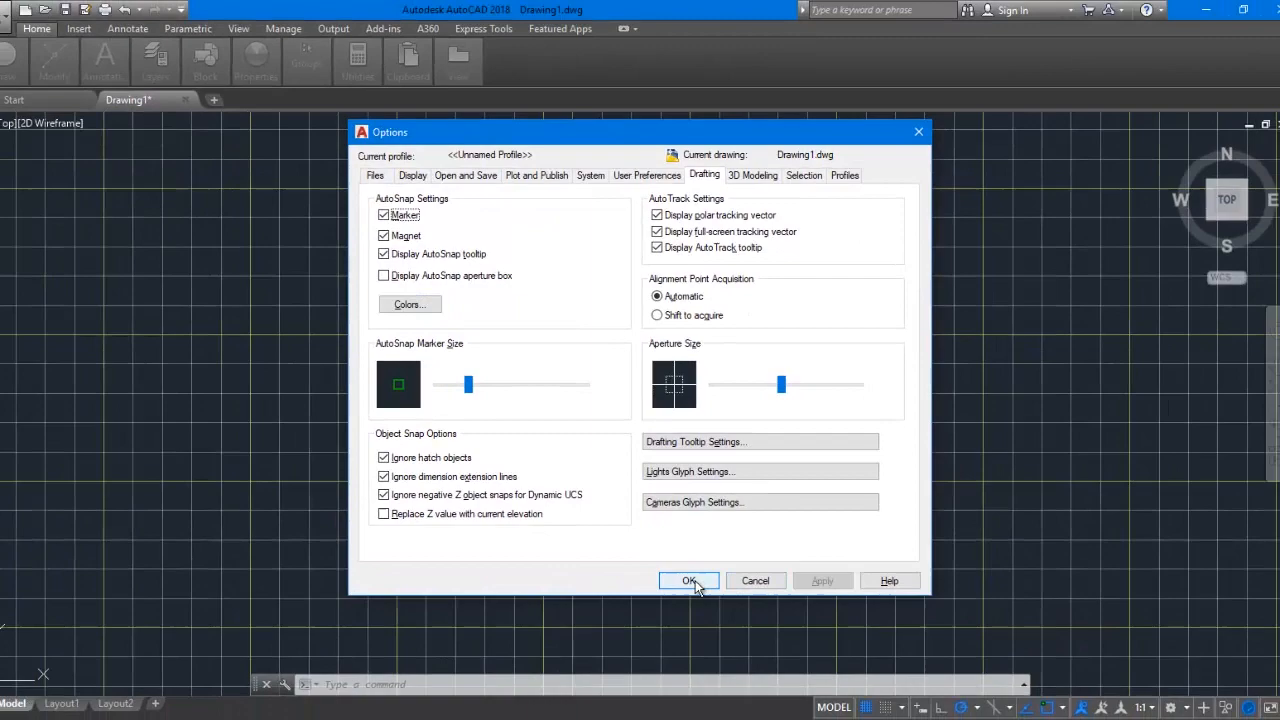